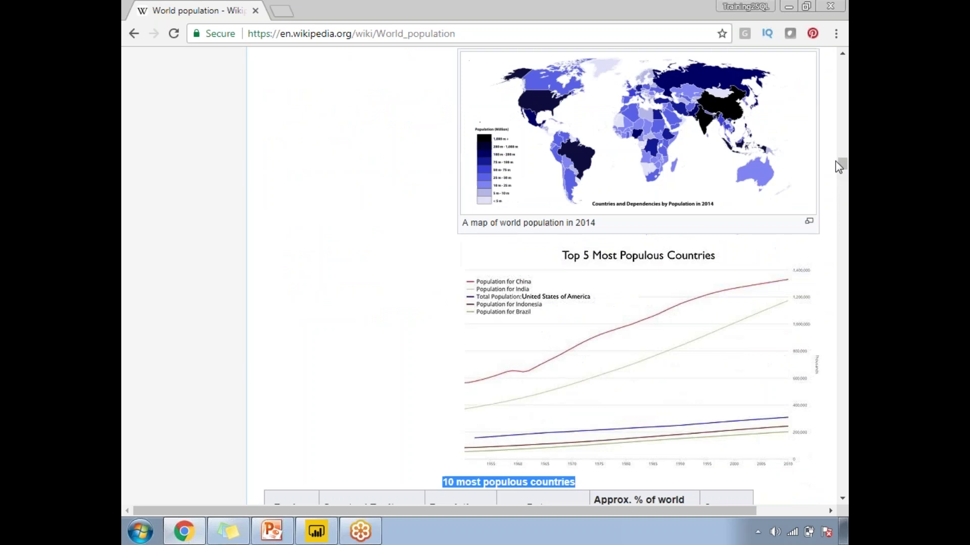
Copy the Wikipedia World population page address from Chrome and return to the blank Power BI report.
click(465, 37)
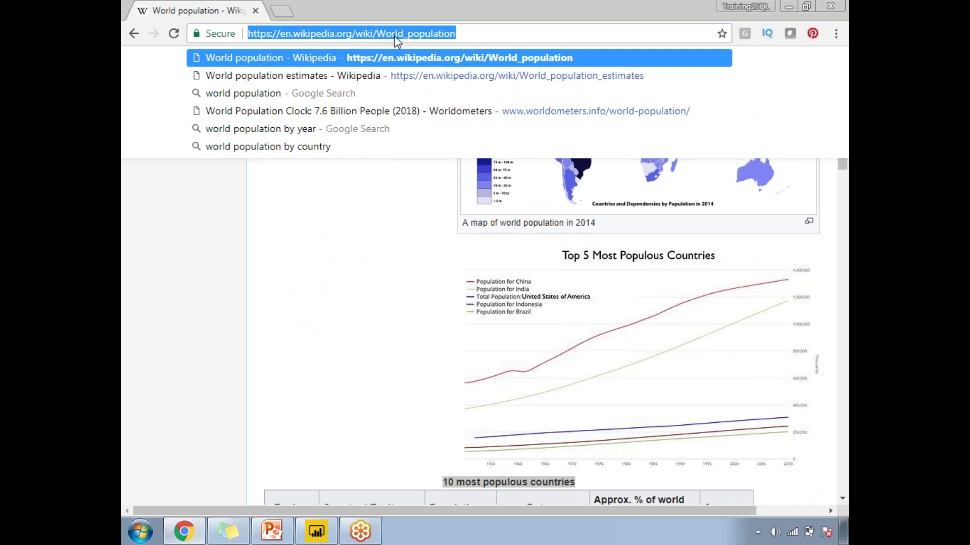
click(493, 31)
click(394, 244)
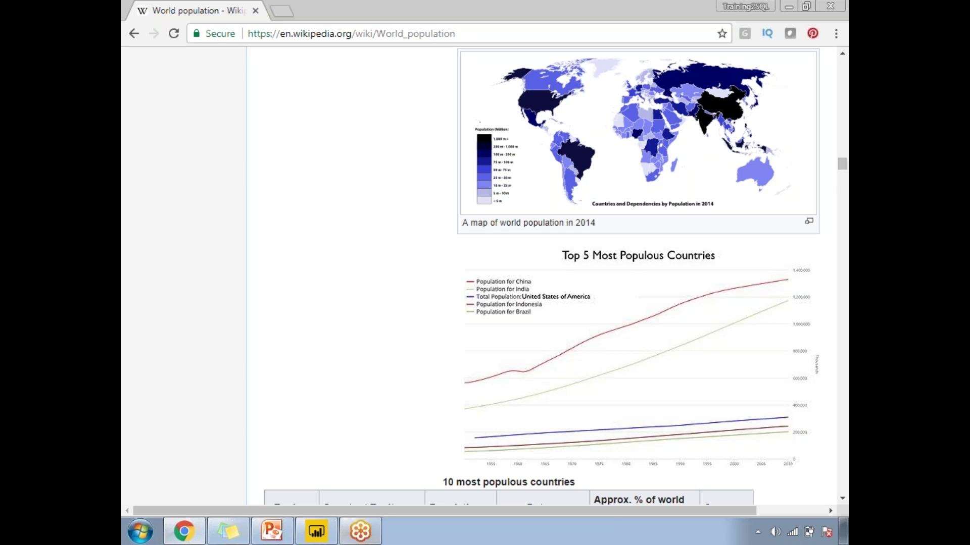
click(324, 539)
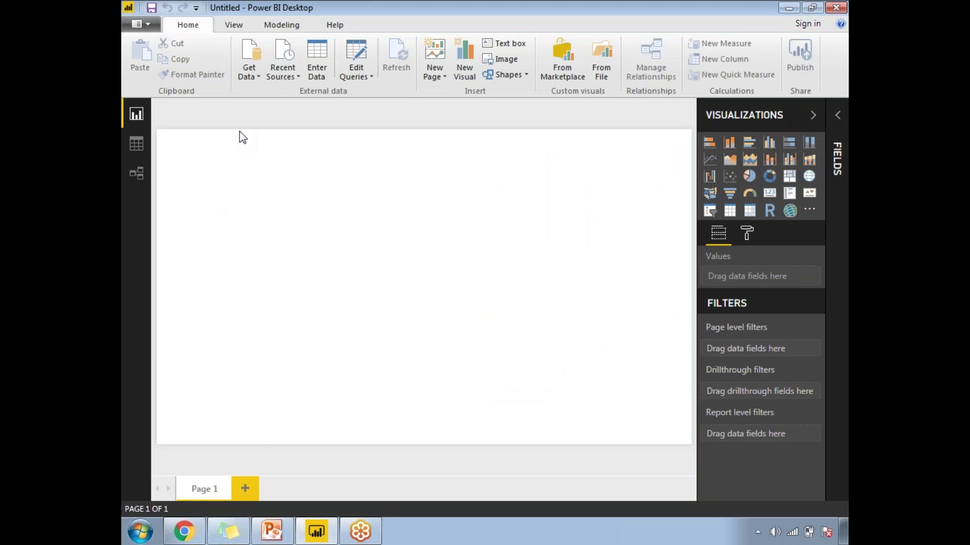
click(184, 532)
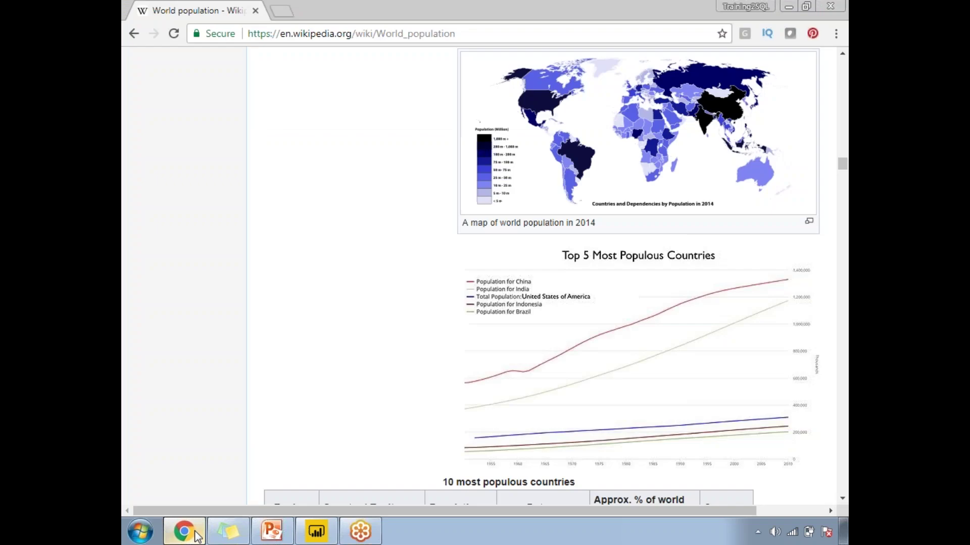
click(467, 32)
key(ctrl+c)
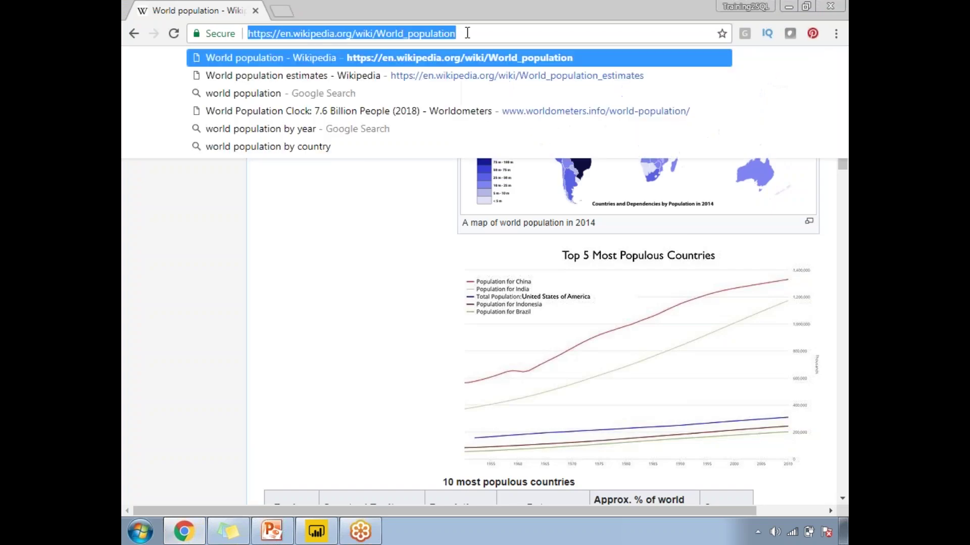
click(322, 537)
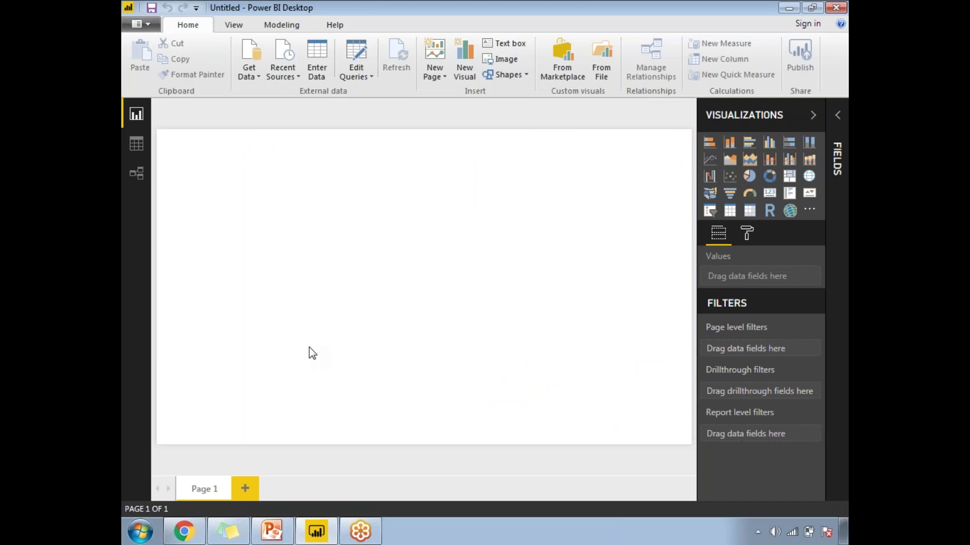
Start a Get Data import using the Web source.
click(254, 78)
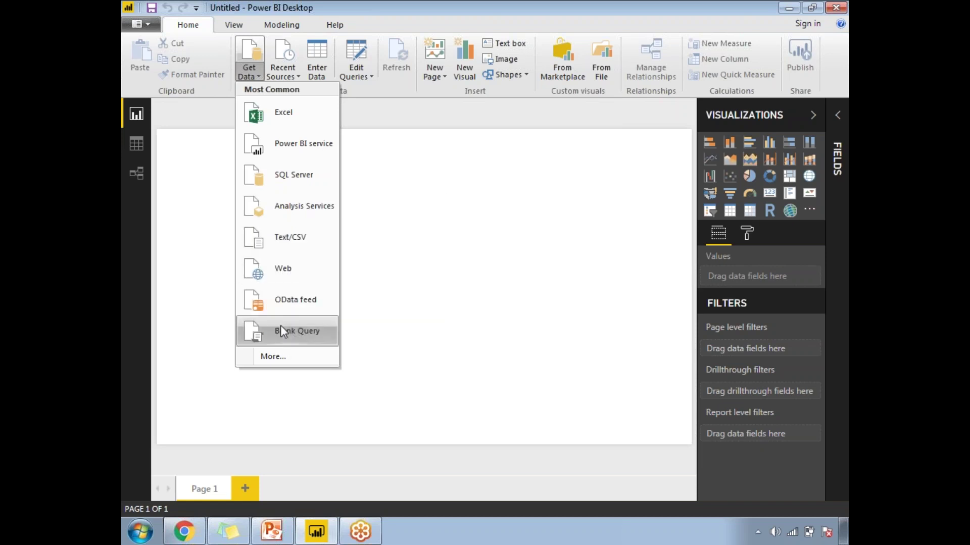
click(287, 279)
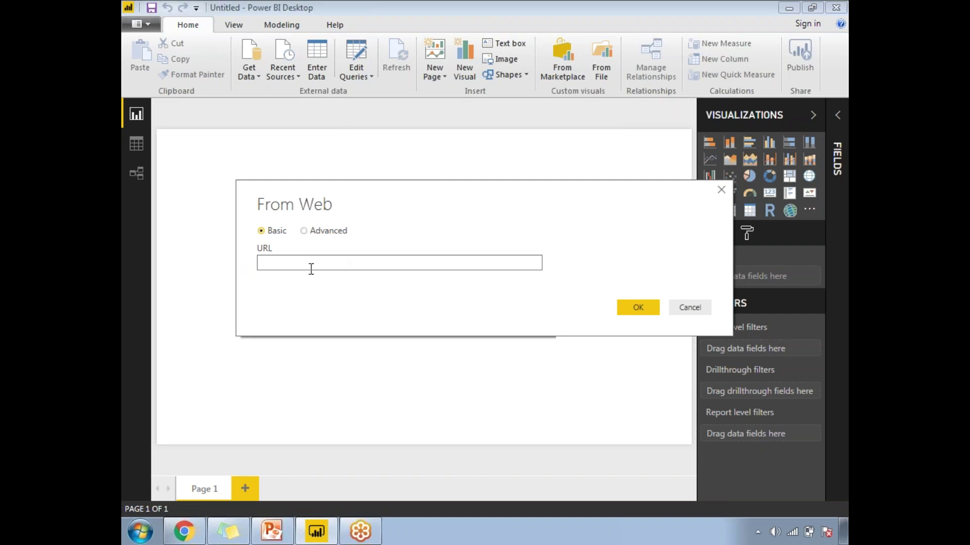
click(304, 231)
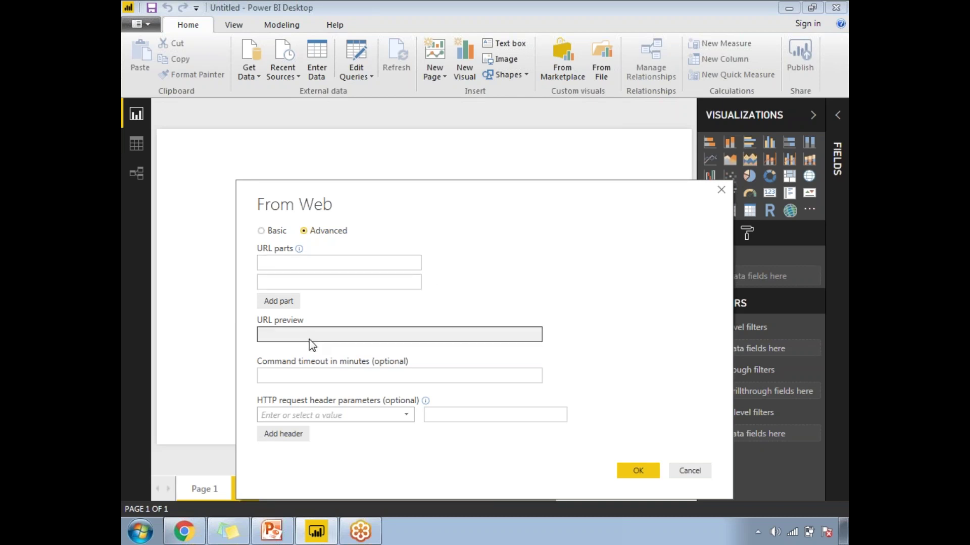
click(261, 231)
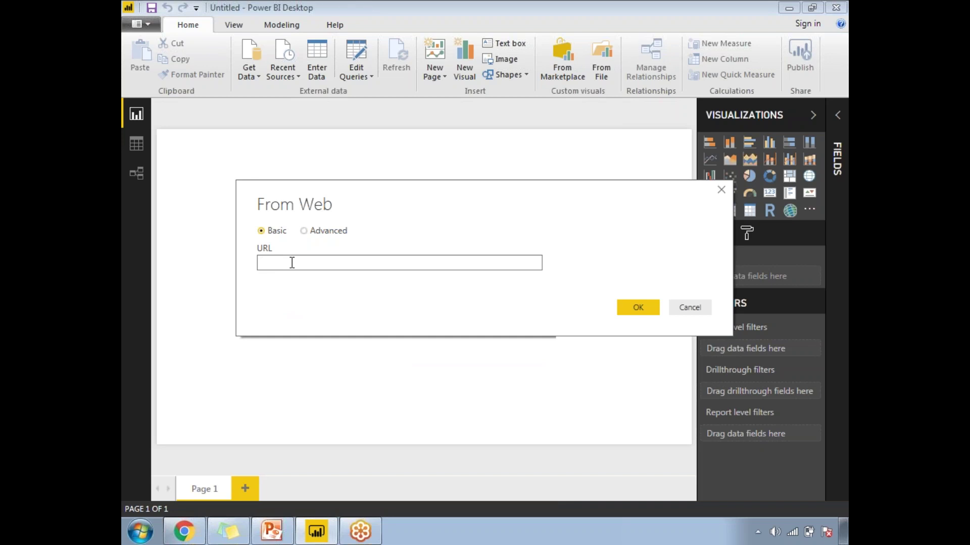
key(ctrl+v)
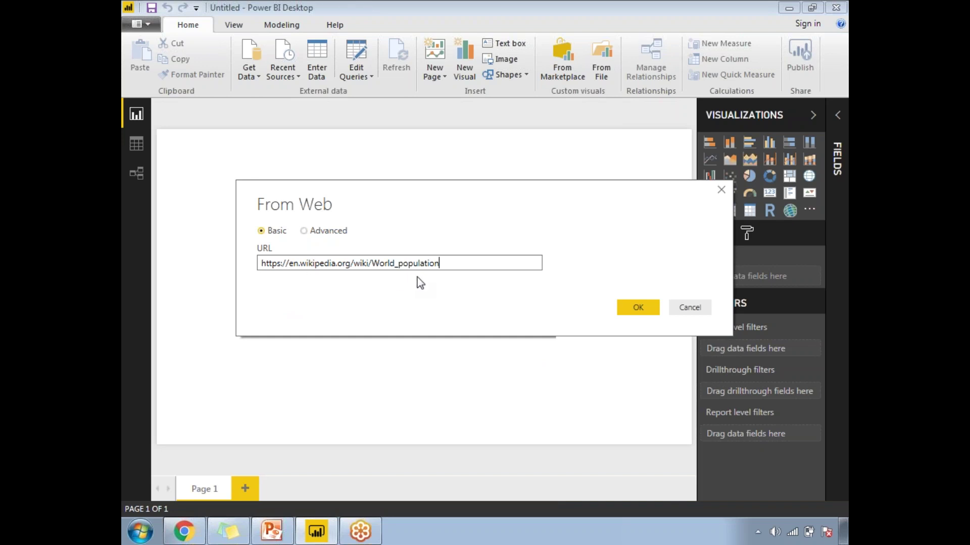
click(636, 311)
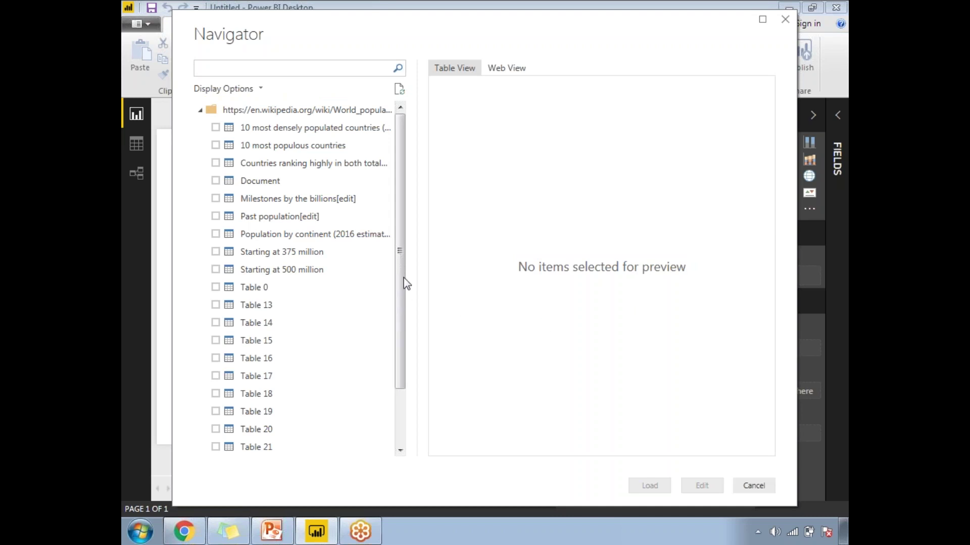
Tick the '10 most populous countries' table in Navigator, then switch to the Wikipedia page.
scroll(401, 264, down, 2)
drag(399, 265, 442, 208)
click(215, 147)
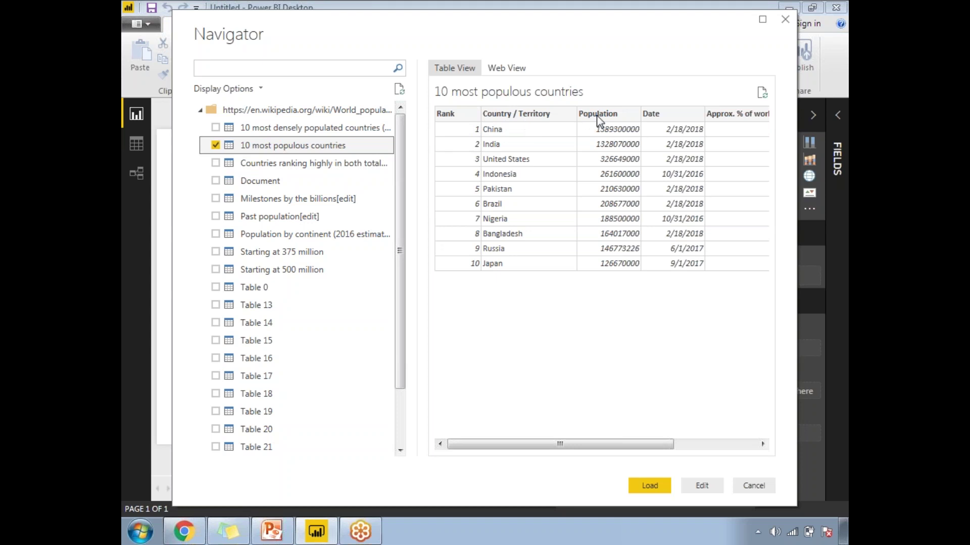
mouse_move(479, 445)
mouse_down()
mouse_move(573, 439)
mouse_move(485, 444)
mouse_up()
click(184, 532)
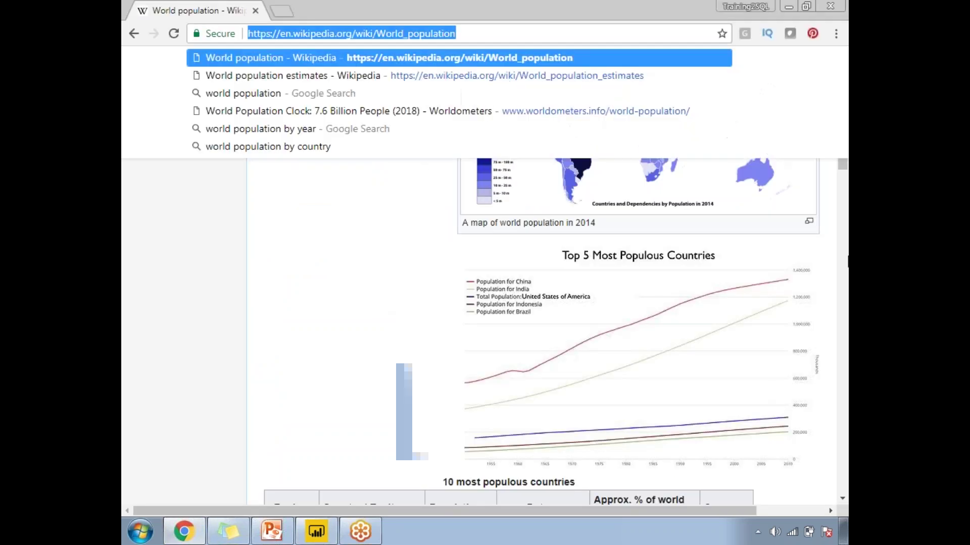
Scroll Wikipedia to the 10 most populous countries table, then return to Power BI's Navigator preview.
drag(839, 165, 840, 173)
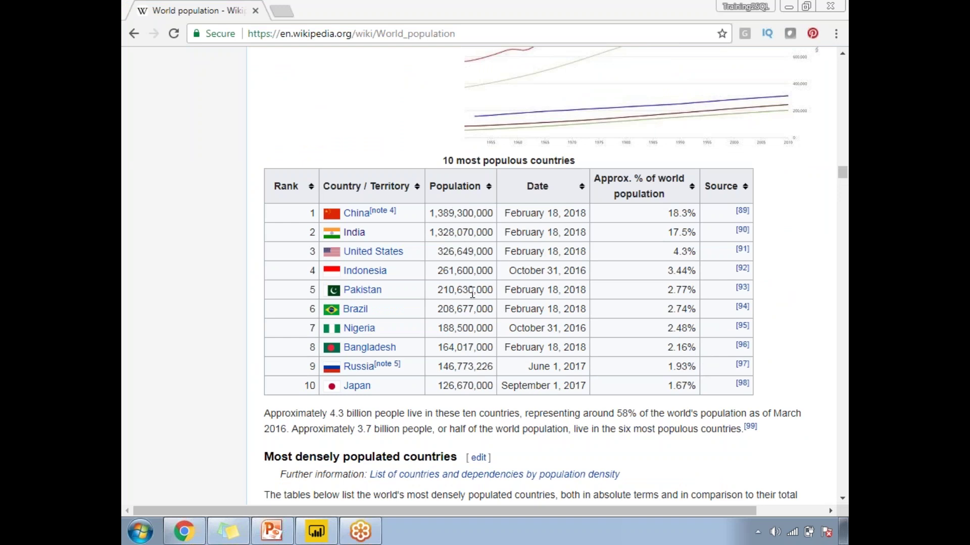
click(323, 537)
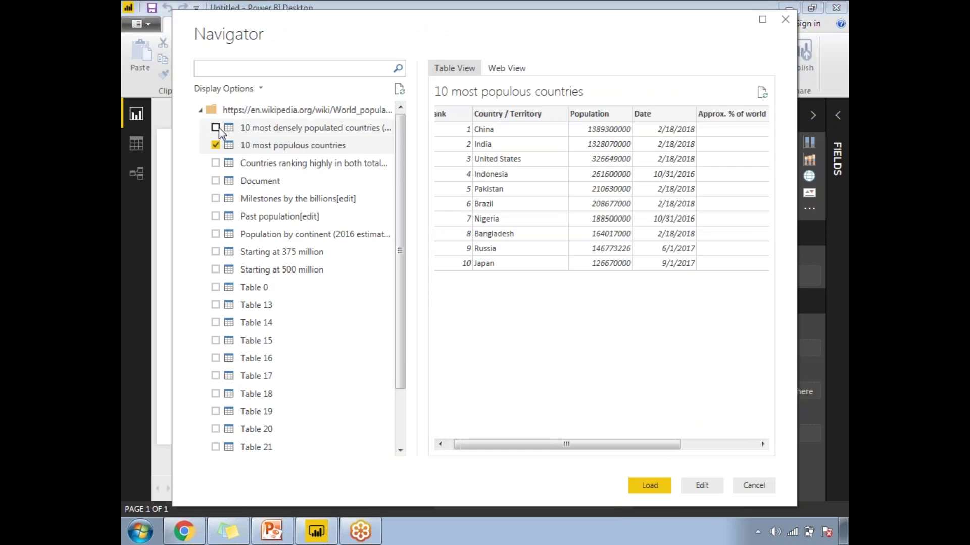
Load the 10 most populous countries table, all 10 rows, into the model.
click(650, 486)
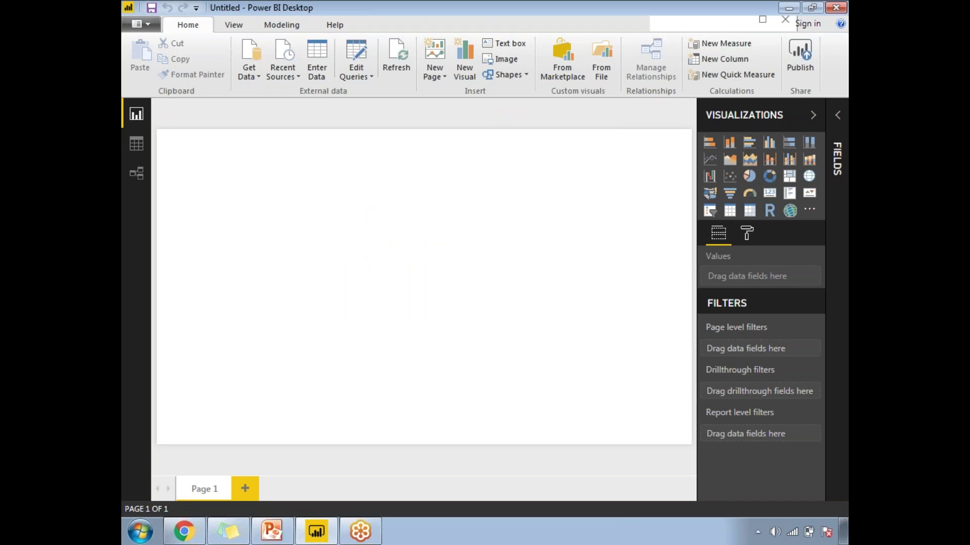
Expand the Fields pane to list the table's six fields, including Country / Territory and Population.
click(837, 172)
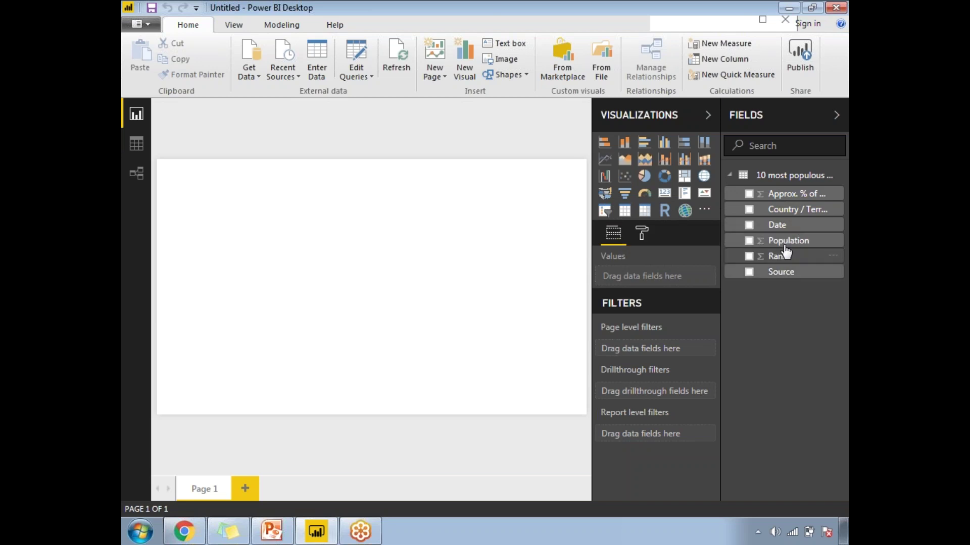
click(184, 531)
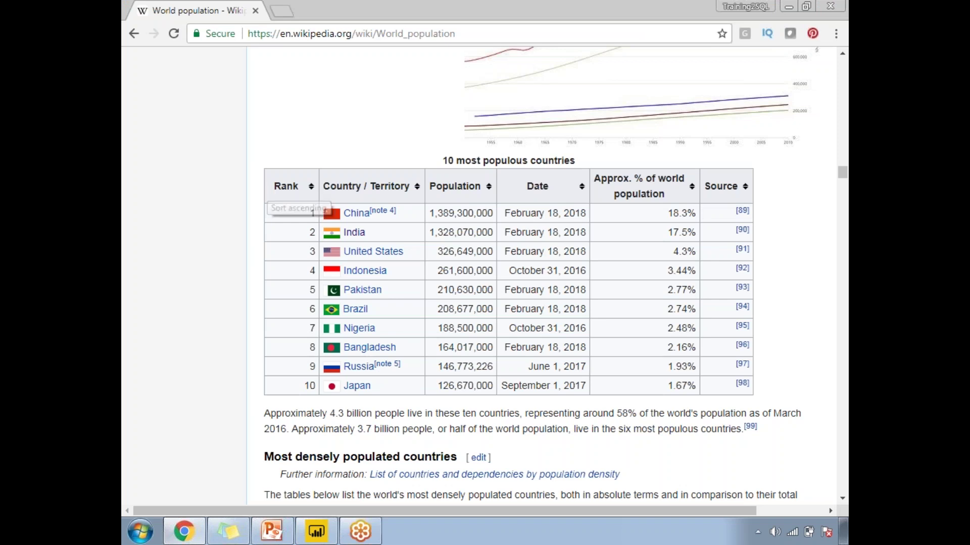
drag(264, 185, 762, 386)
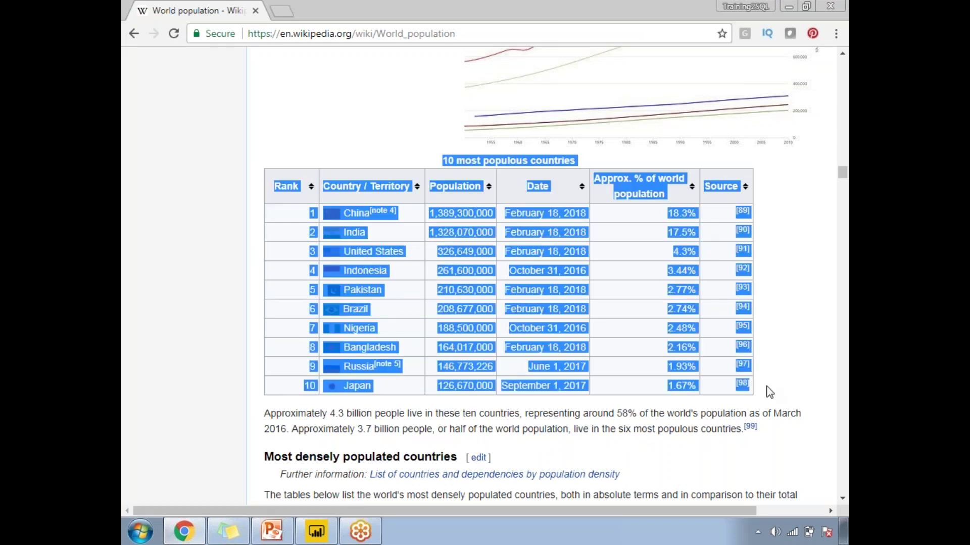
click(781, 362)
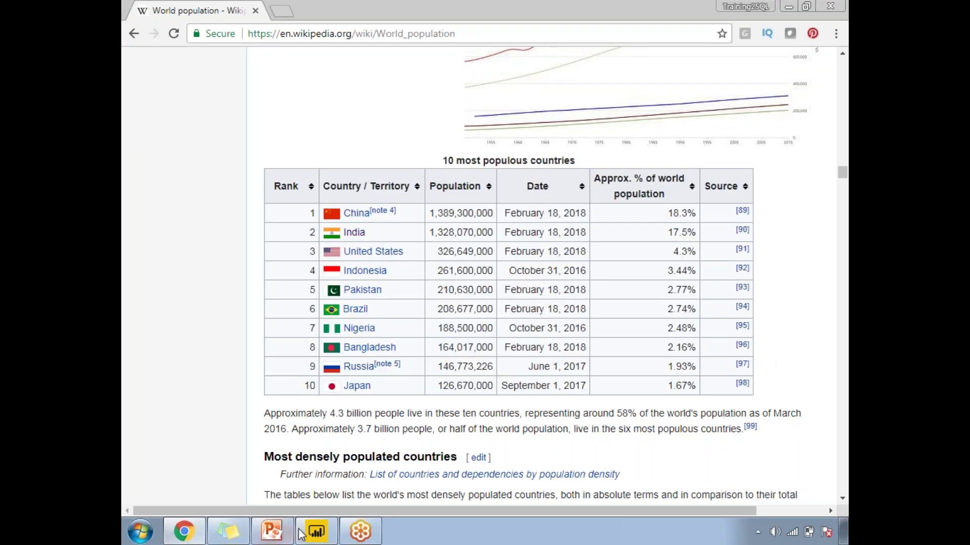
click(316, 532)
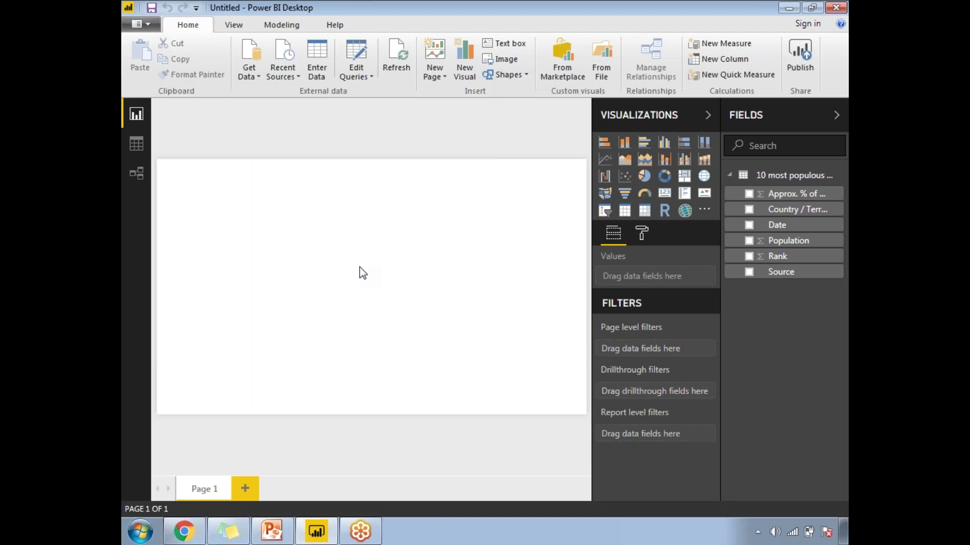
Add and enlarge a clustered column chart, then tick Country / Territory, which creates a map.
click(664, 145)
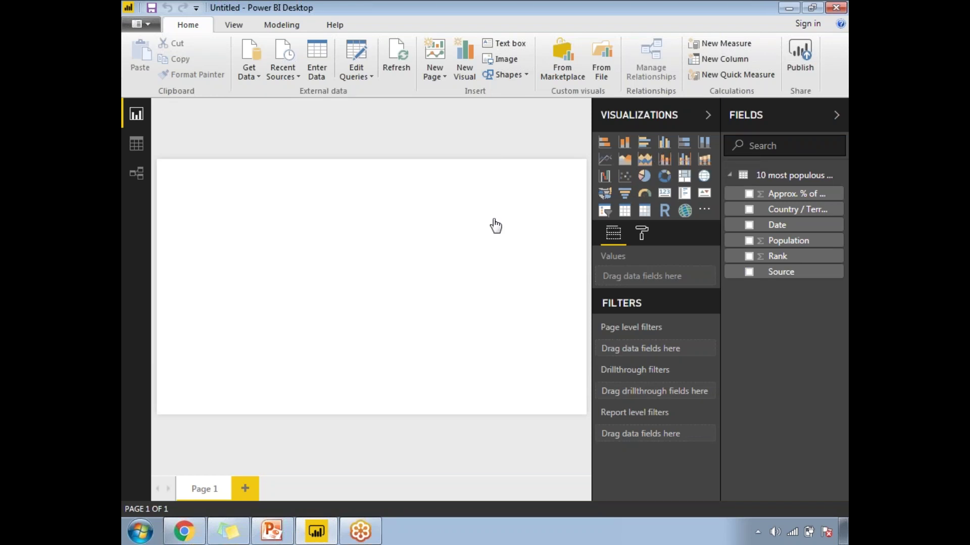
drag(253, 273, 560, 375)
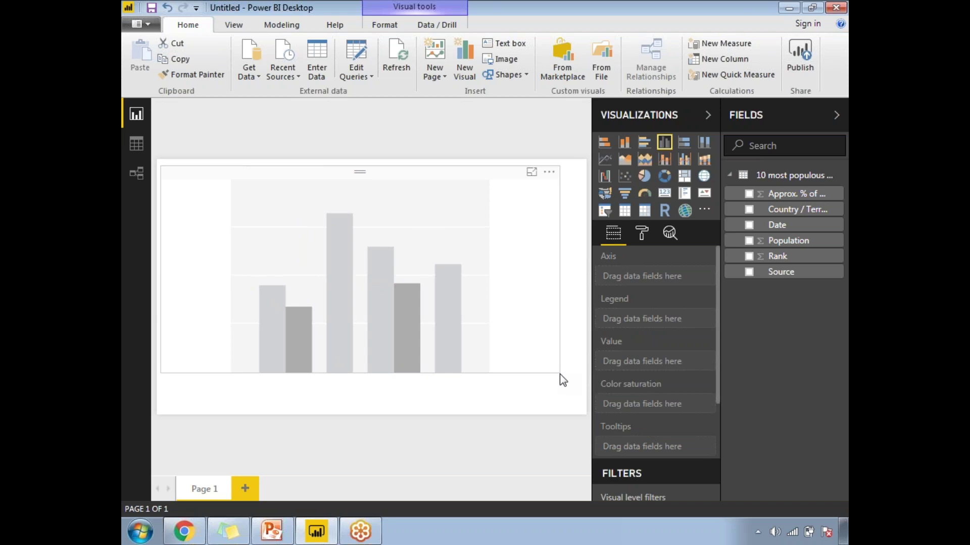
click(560, 374)
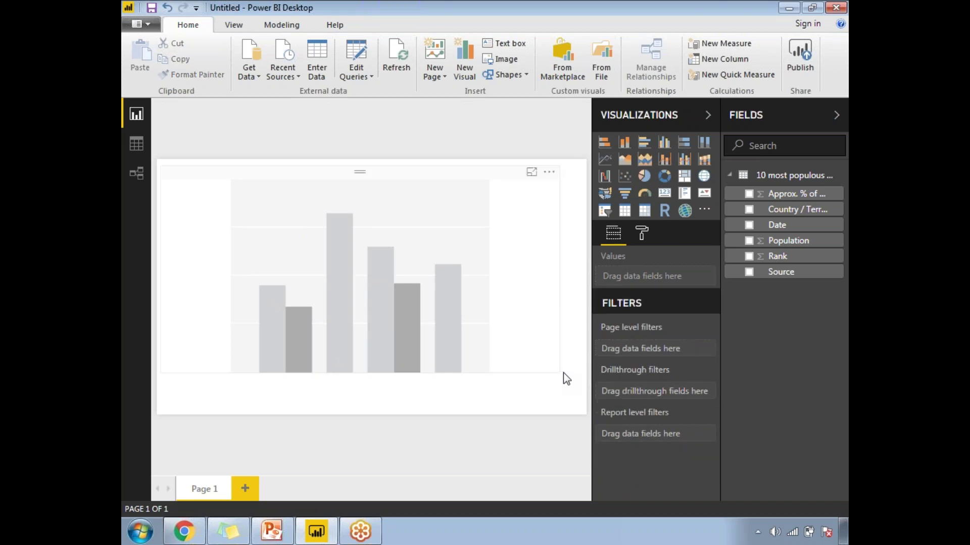
click(749, 210)
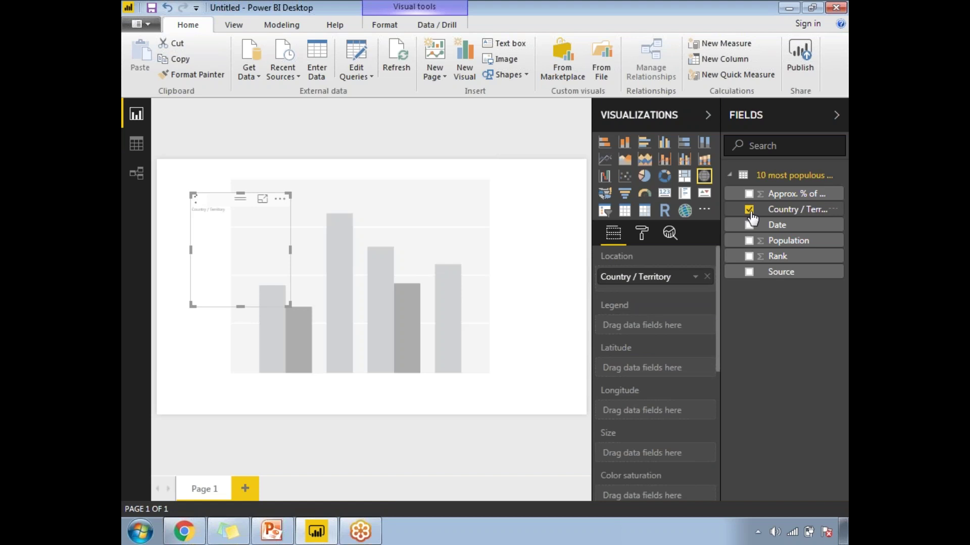
Add Population to the map, view it in Focus mode, then delete the map visual.
click(750, 242)
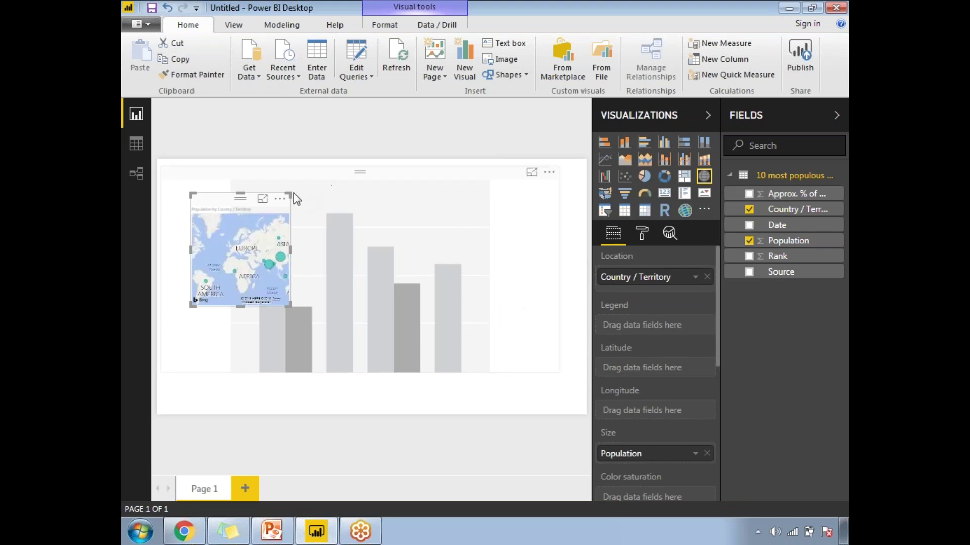
click(263, 199)
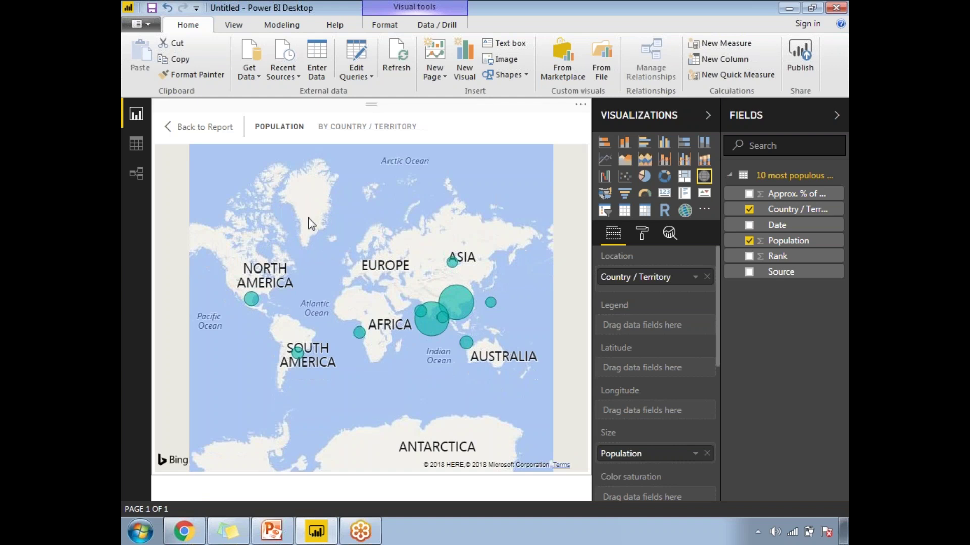
click(182, 127)
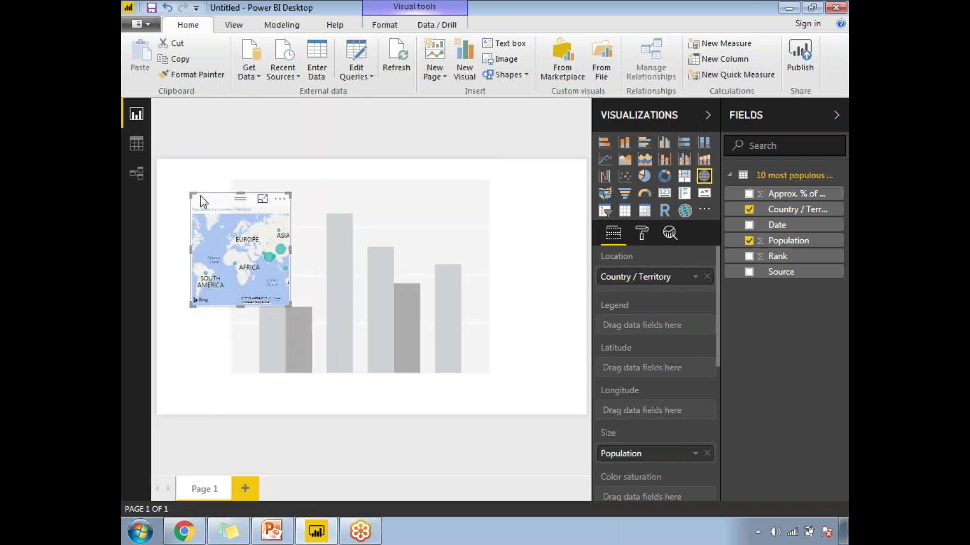
key(Delete)
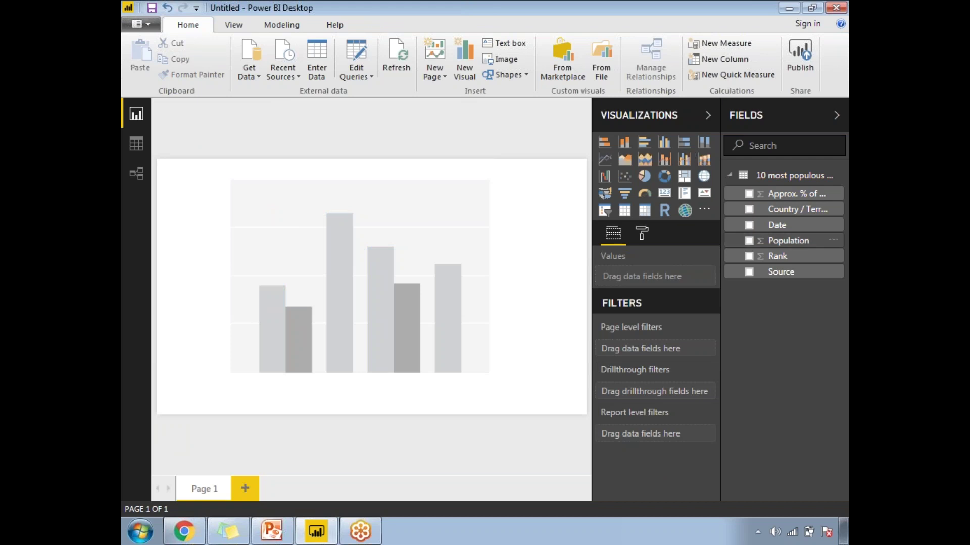
Plot Population by Country / Territory in the column chart and enlarge it across the page.
click(422, 296)
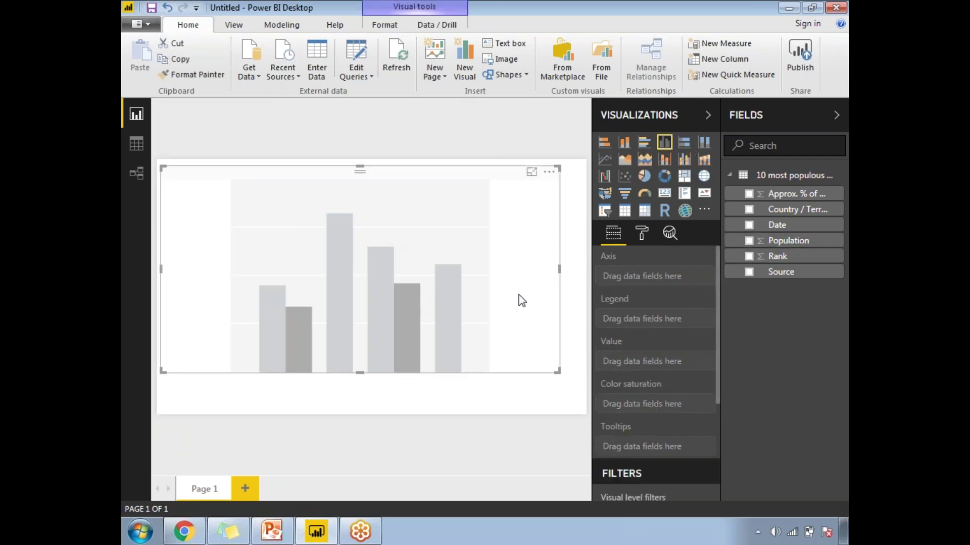
click(750, 211)
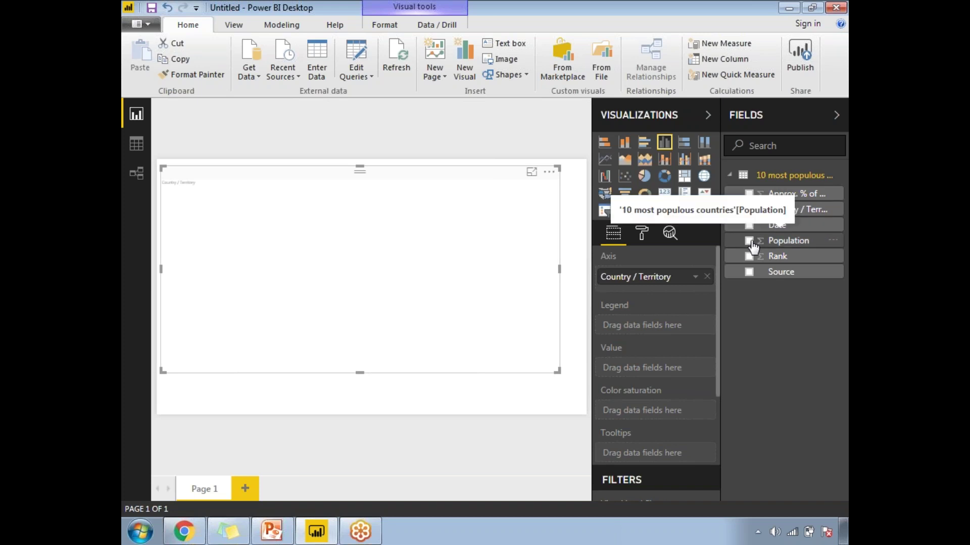
click(750, 241)
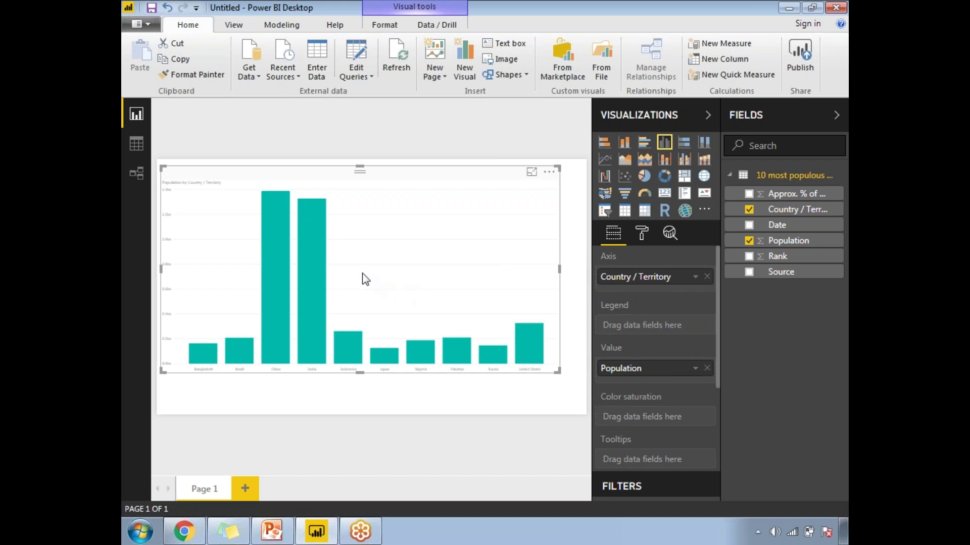
drag(558, 372, 575, 402)
click(585, 394)
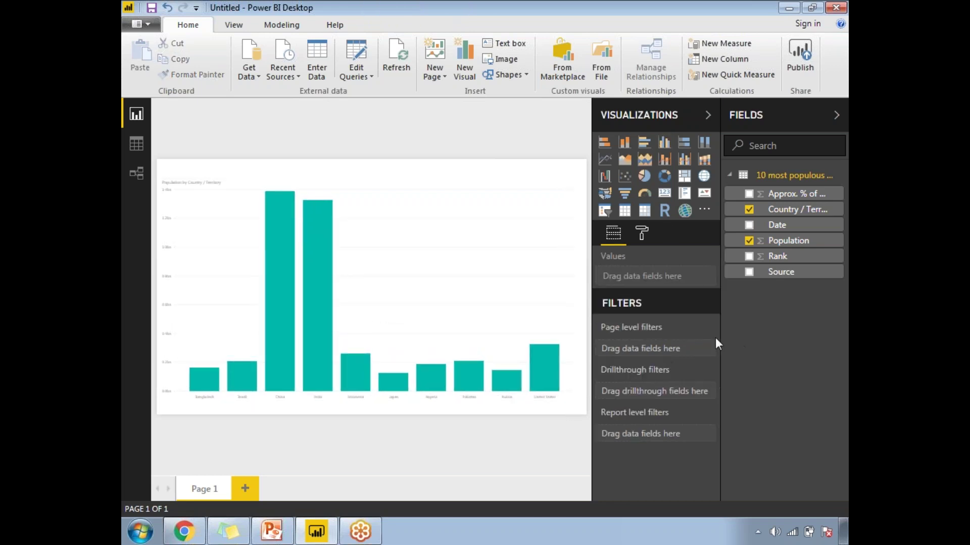
click(414, 293)
Raise the chart's X-axis label text size to 19.
click(641, 234)
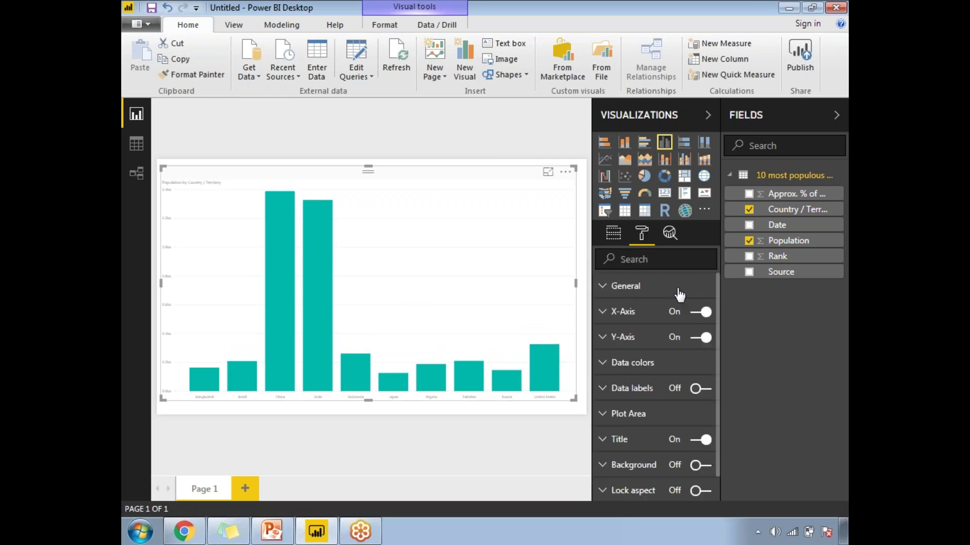
click(608, 314)
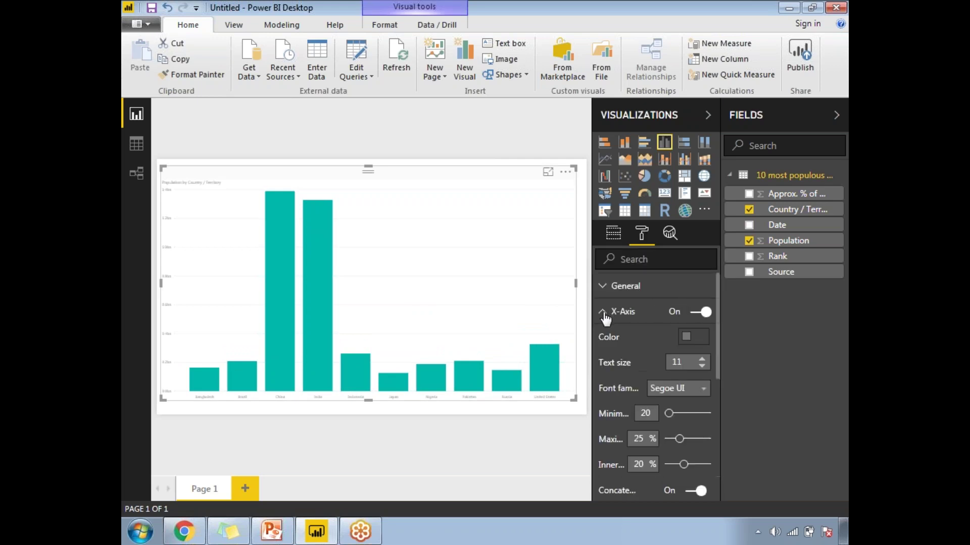
click(702, 359)
click(701, 359)
click(702, 359)
click(702, 359)
click(702, 359)
click(702, 359)
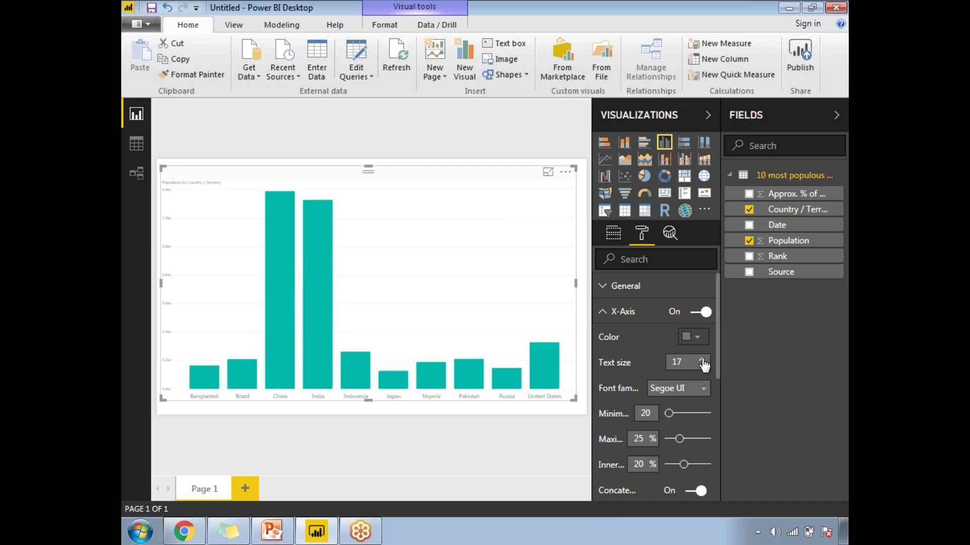
click(702, 359)
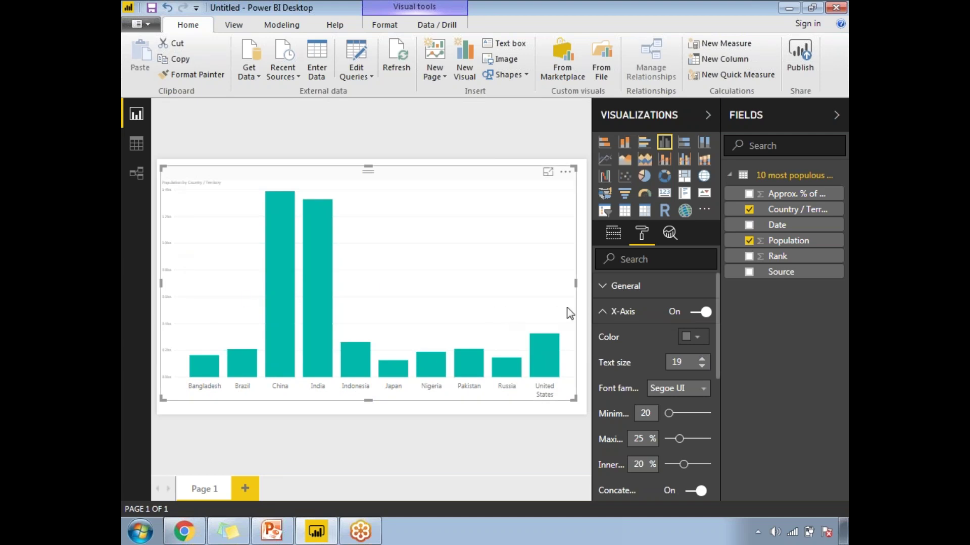
Set the Y-axis label text size to 28.
click(602, 311)
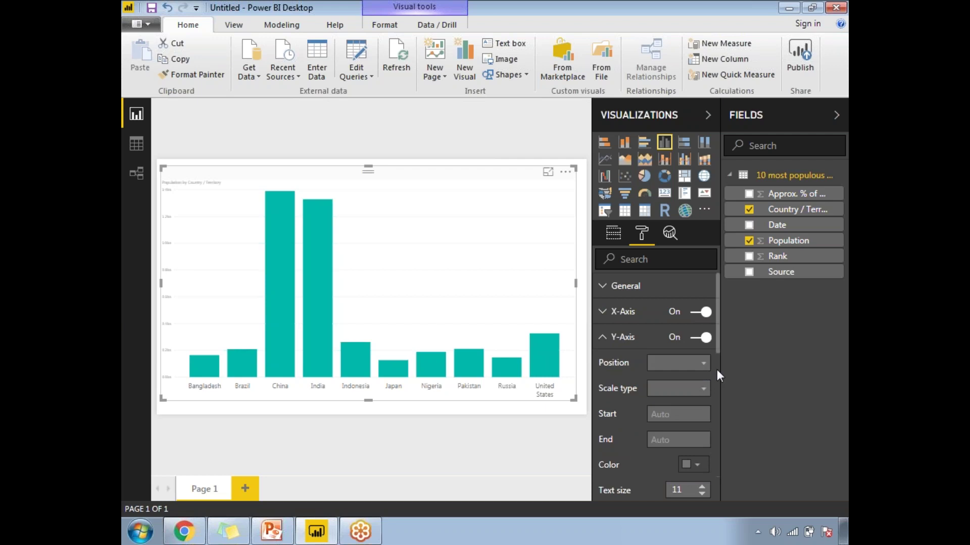
scroll(722, 353, down, 3)
scroll(722, 353, down, 2)
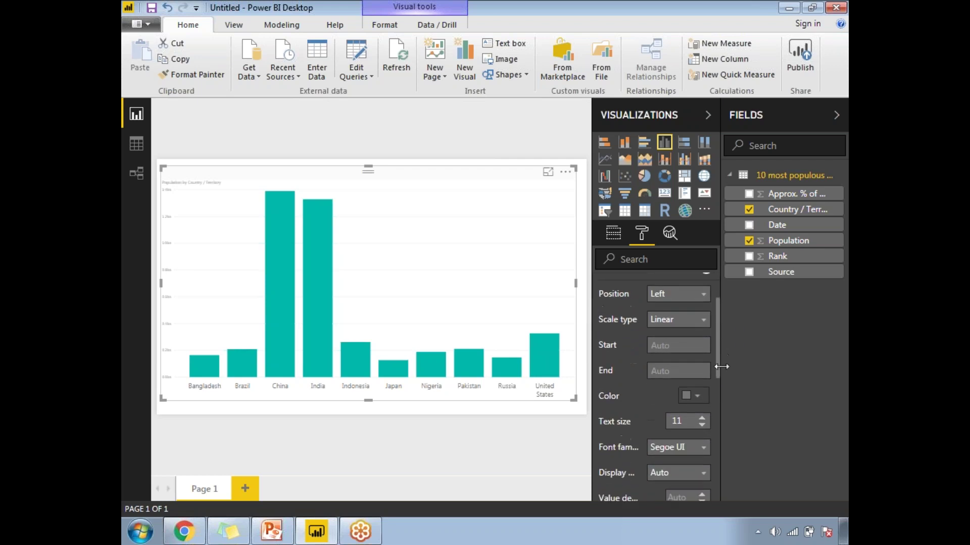
key(BackSpace)
text(7)
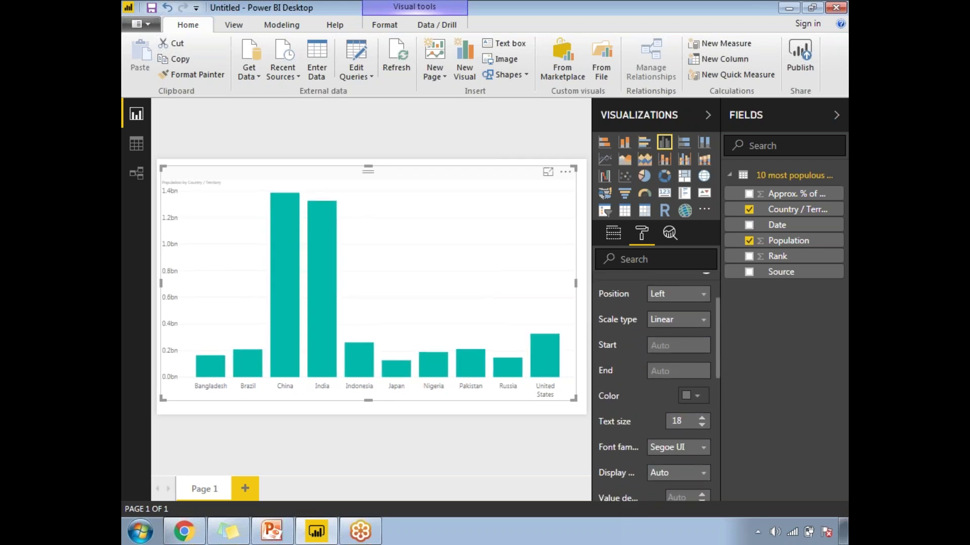
key(BackSpace)
key(BackSpace)
text(24)
key(BackSpace)
text(7)
key(BackSpace)
text(8)
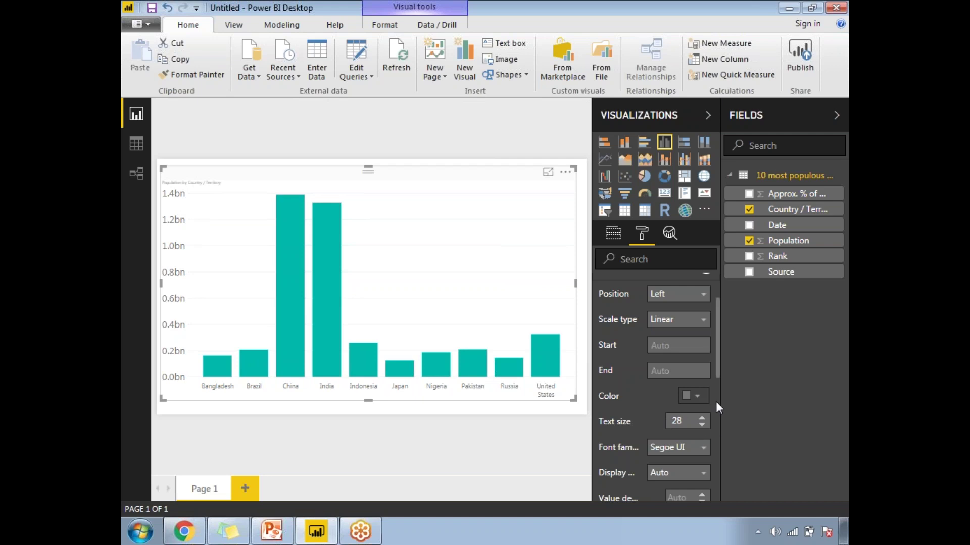
scroll(719, 371, down, 1)
drag(718, 366, 719, 346)
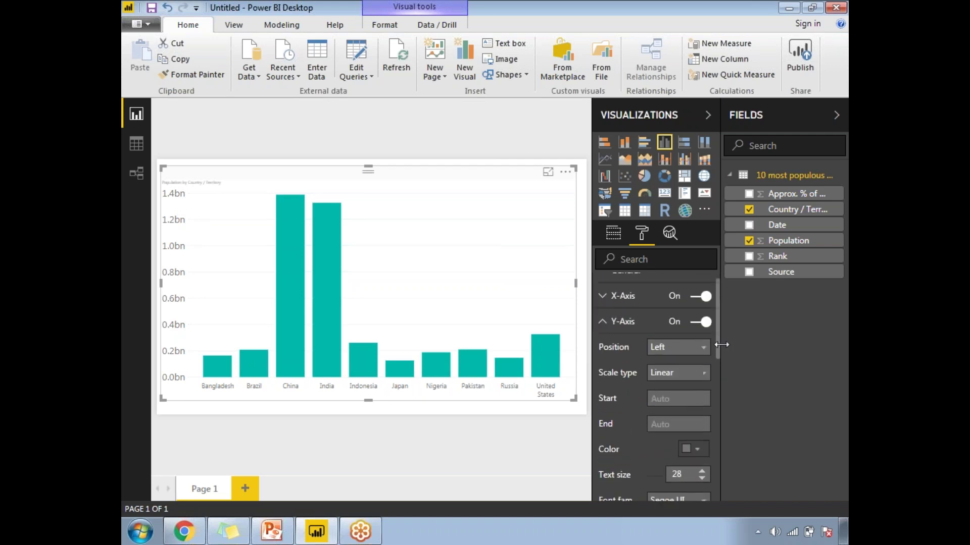
Turn on data labels for the columns and colour them red.
click(602, 322)
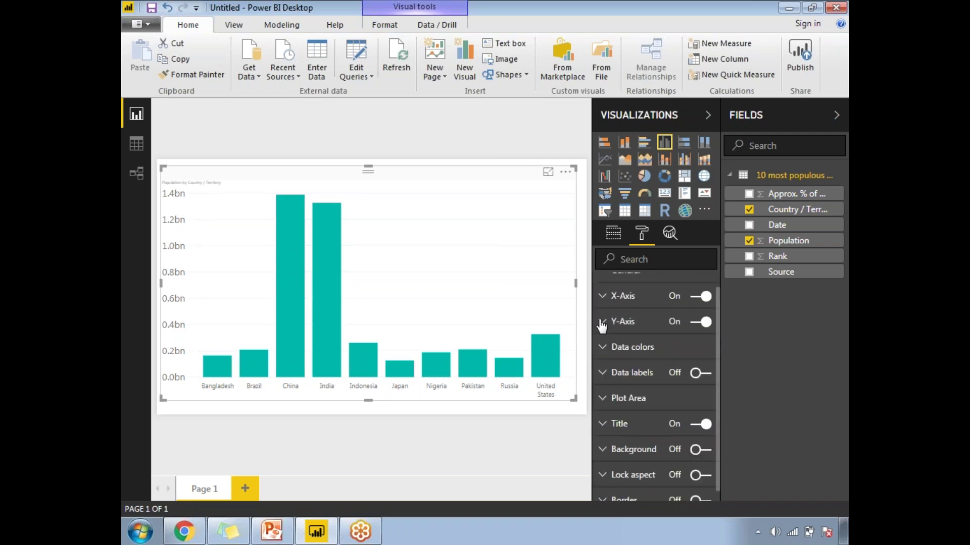
click(704, 376)
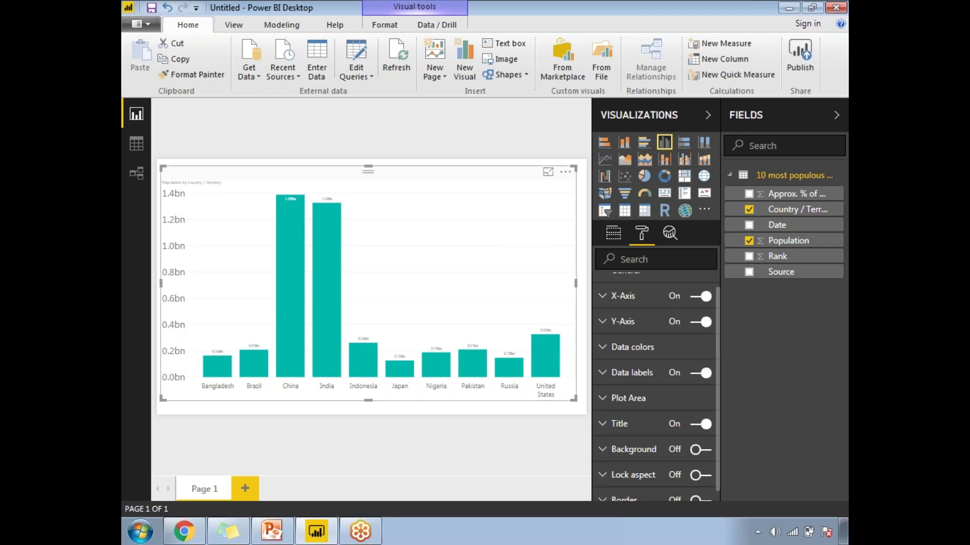
click(601, 375)
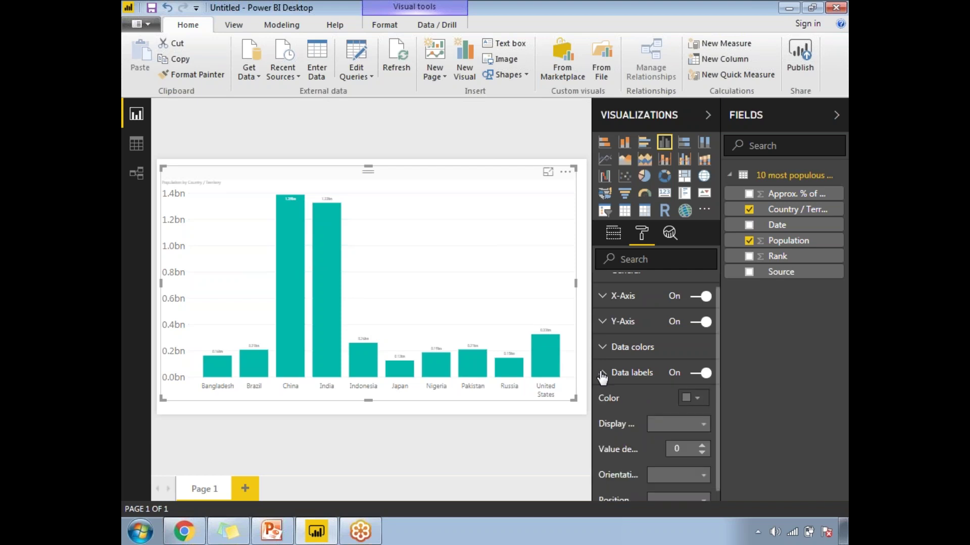
click(697, 402)
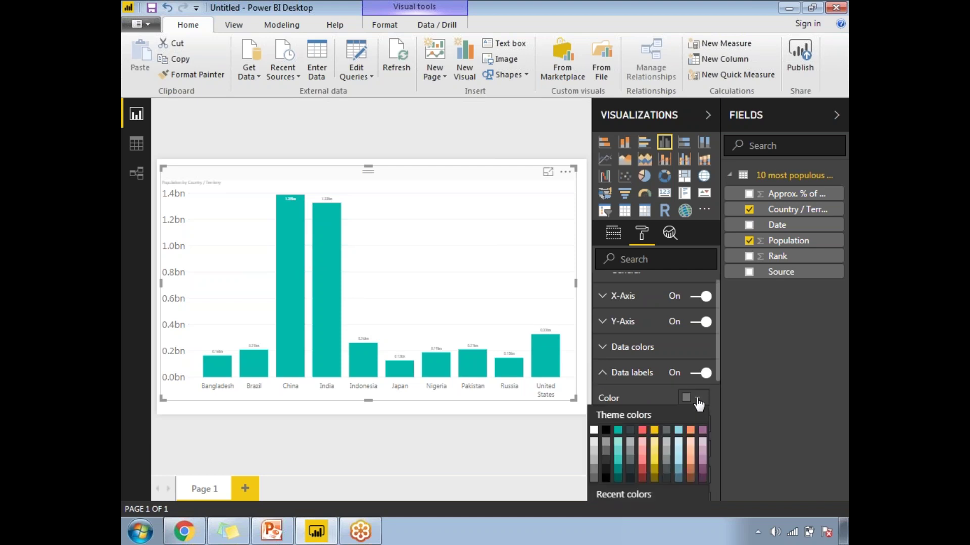
click(642, 430)
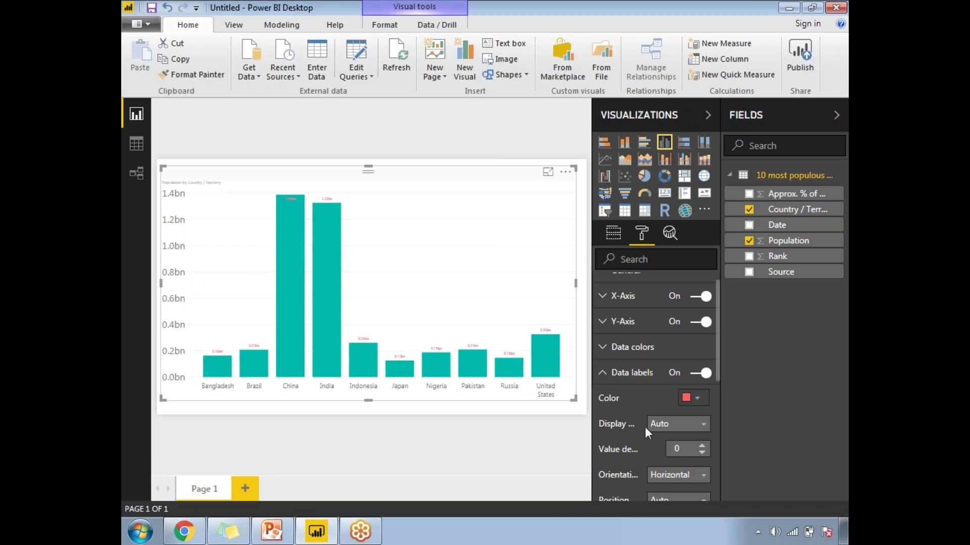
Increase the data label text size to 24.
drag(716, 371, 720, 429)
click(703, 412)
click(702, 413)
click(702, 413)
click(703, 412)
click(702, 412)
click(702, 413)
click(703, 412)
click(702, 413)
click(702, 412)
click(703, 413)
key(Up)
key(Up)
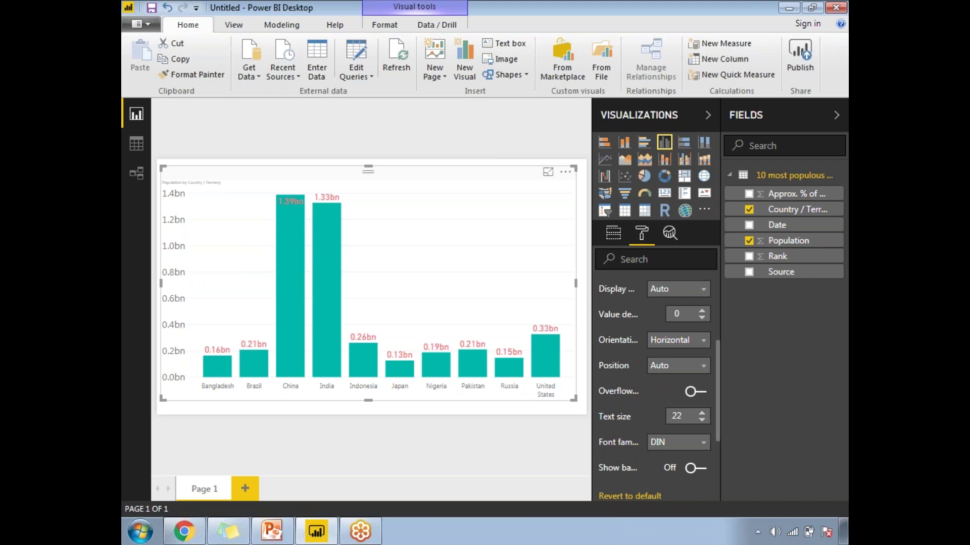
key(Up)
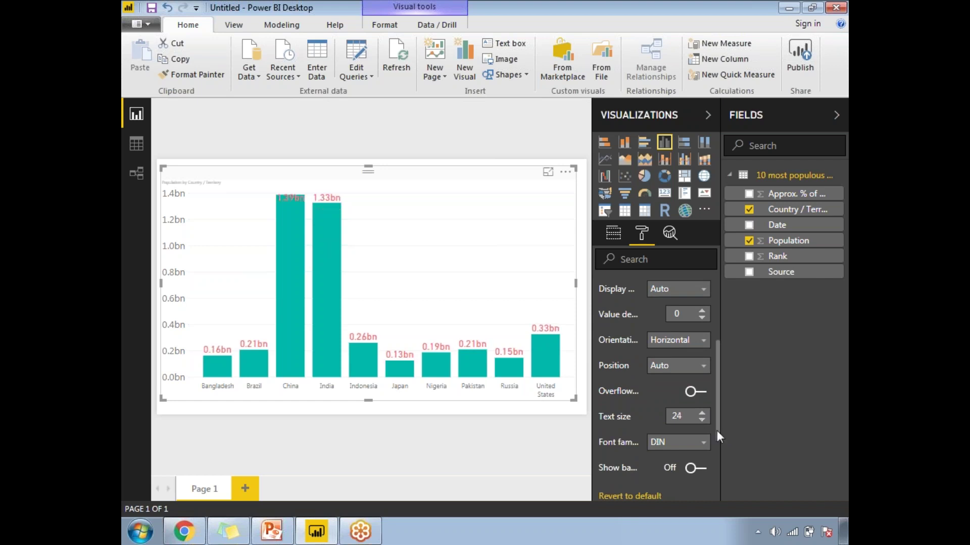
drag(717, 432, 717, 352)
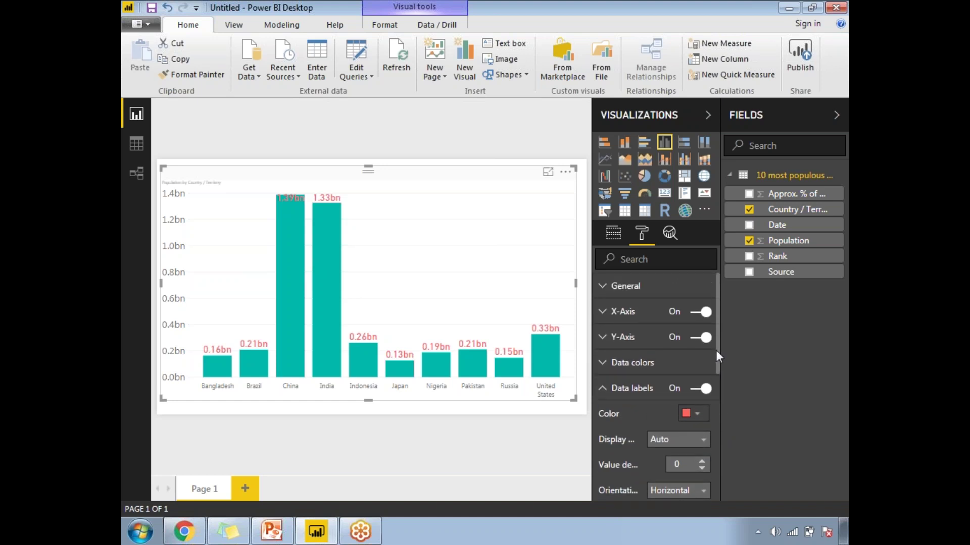